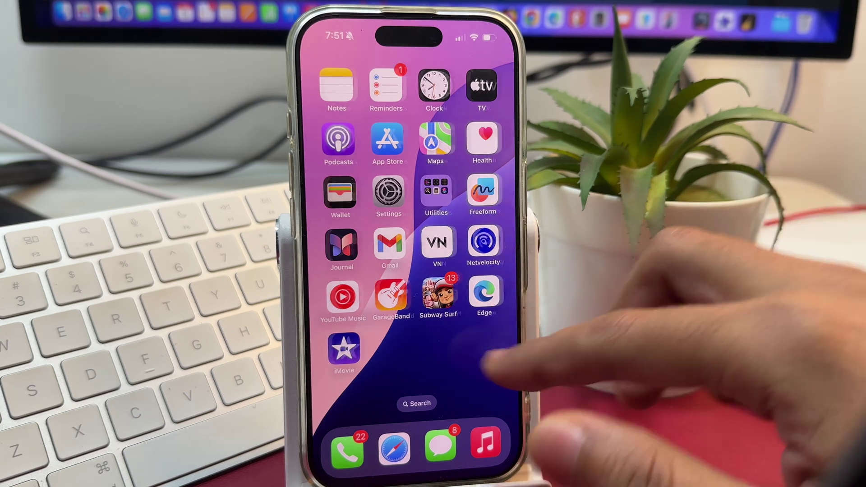
Step: Find Settings on the home screen, launch it, and go to its Apps page
drag(484, 365, 518, 366)
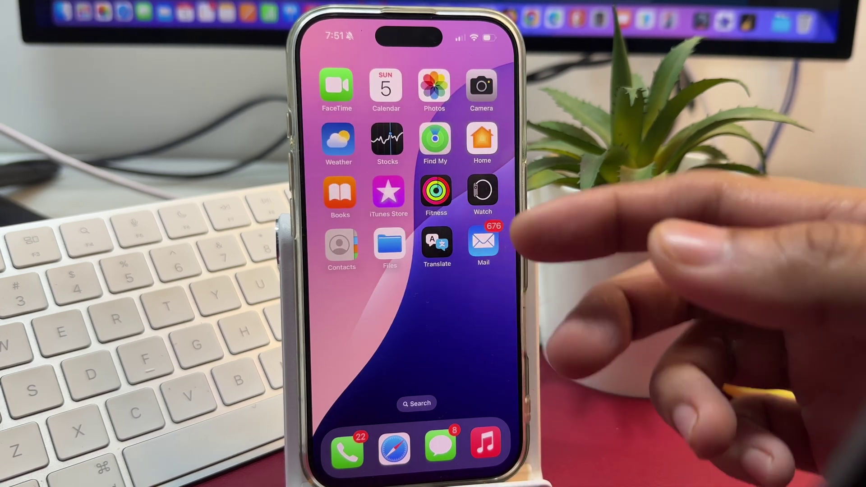
drag(474, 318, 379, 318)
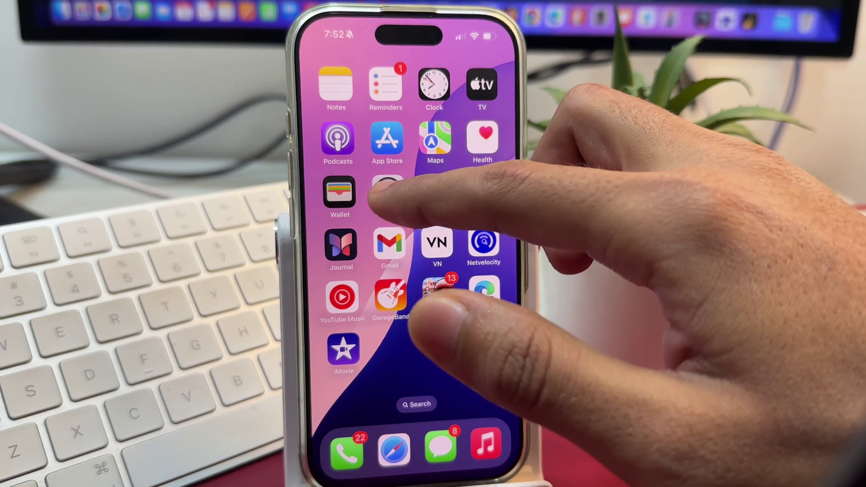
click(389, 193)
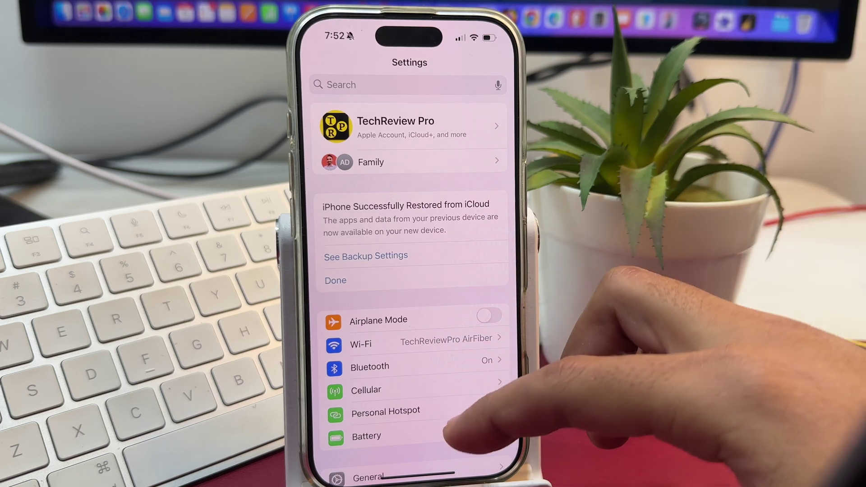
scroll(440, 379, down, 10)
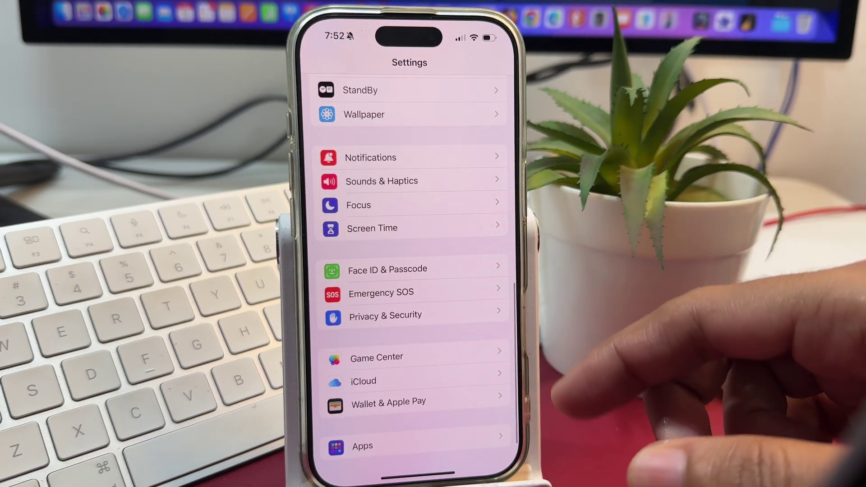
click(473, 444)
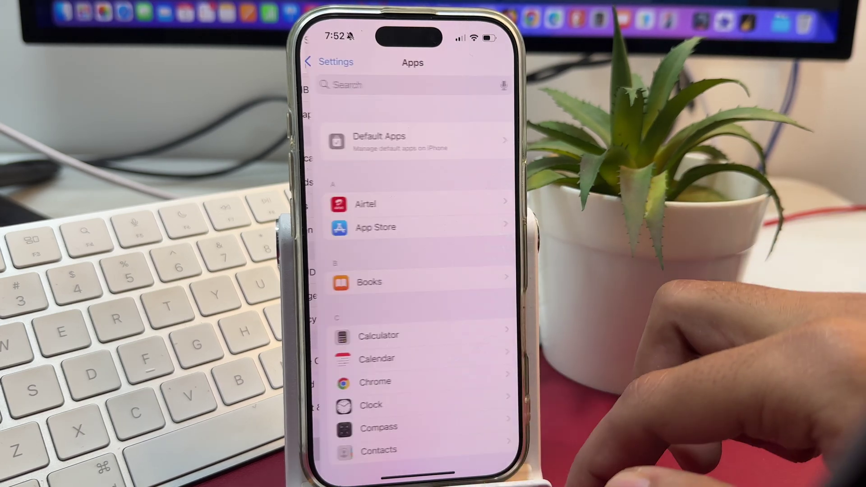